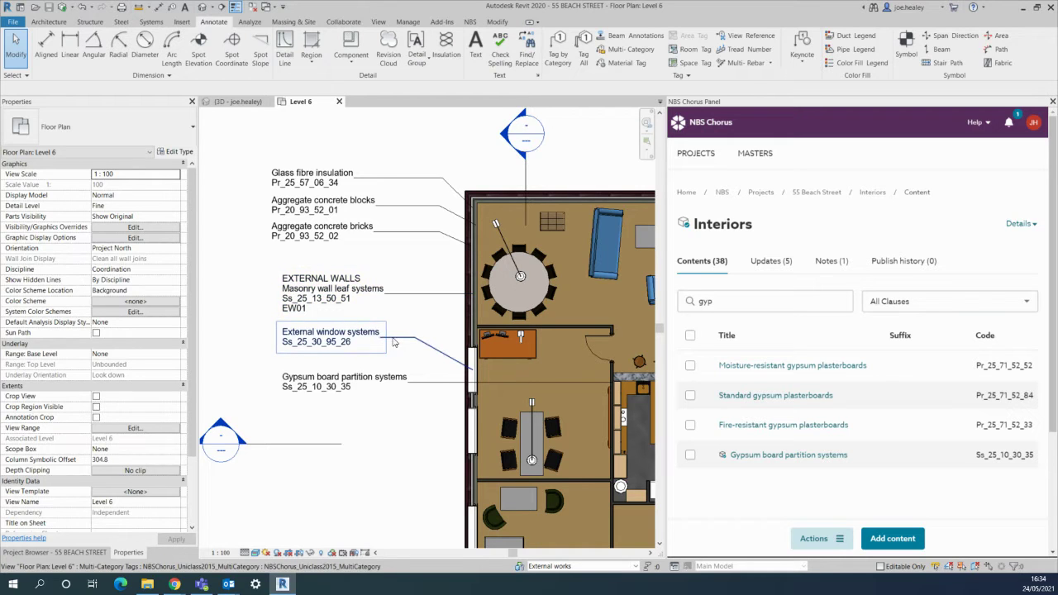
Step: Open the Gypsum board partition systems clause (Ss_25_10_30_35) of the Interiors specification
scroll(296, 263, "up", 1)
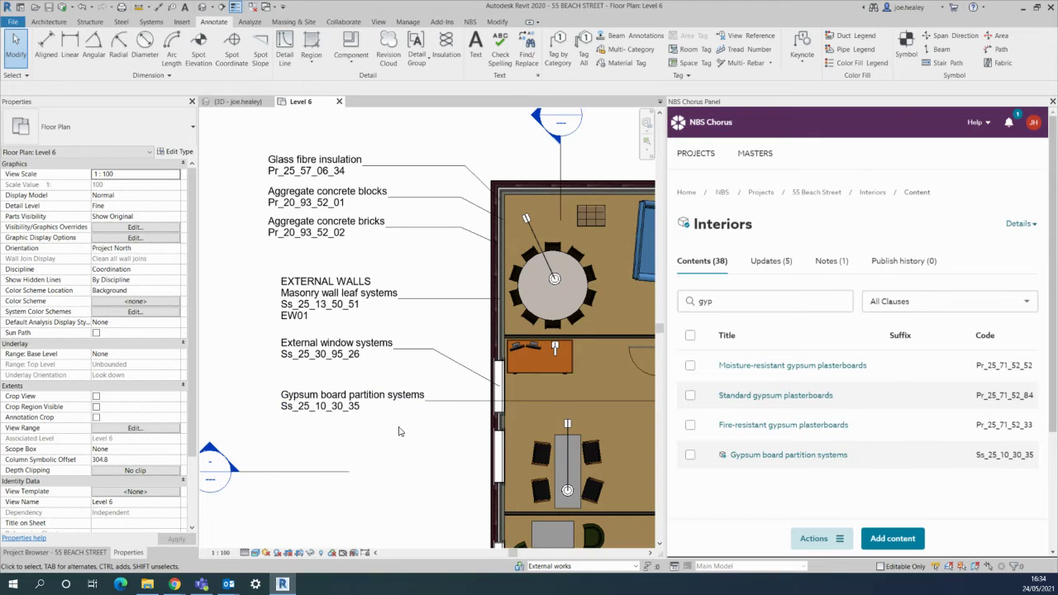
middle_click_drag(401, 430, 361, 381)
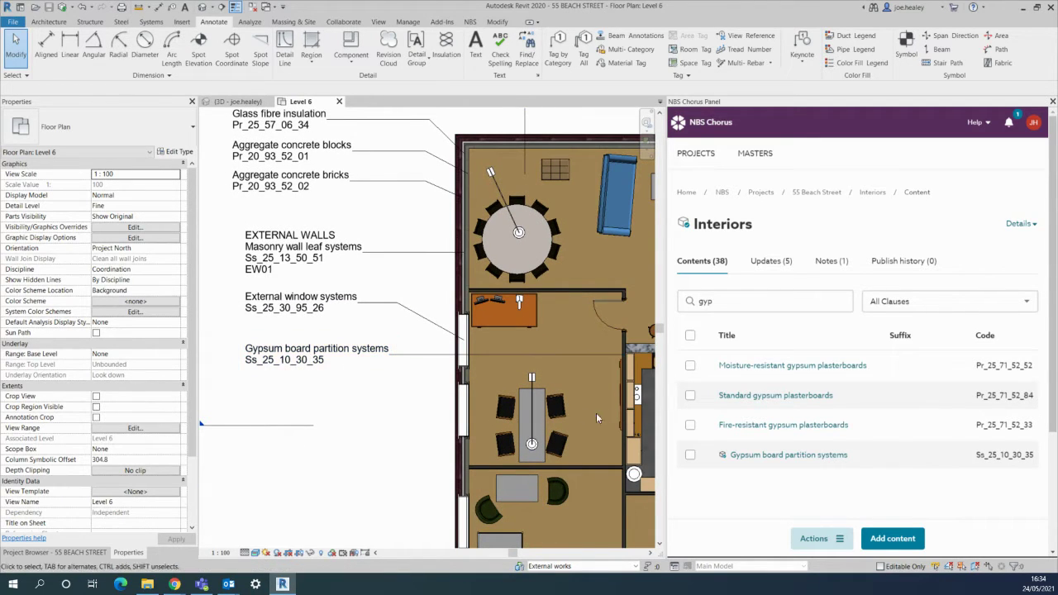
left_click(748, 456)
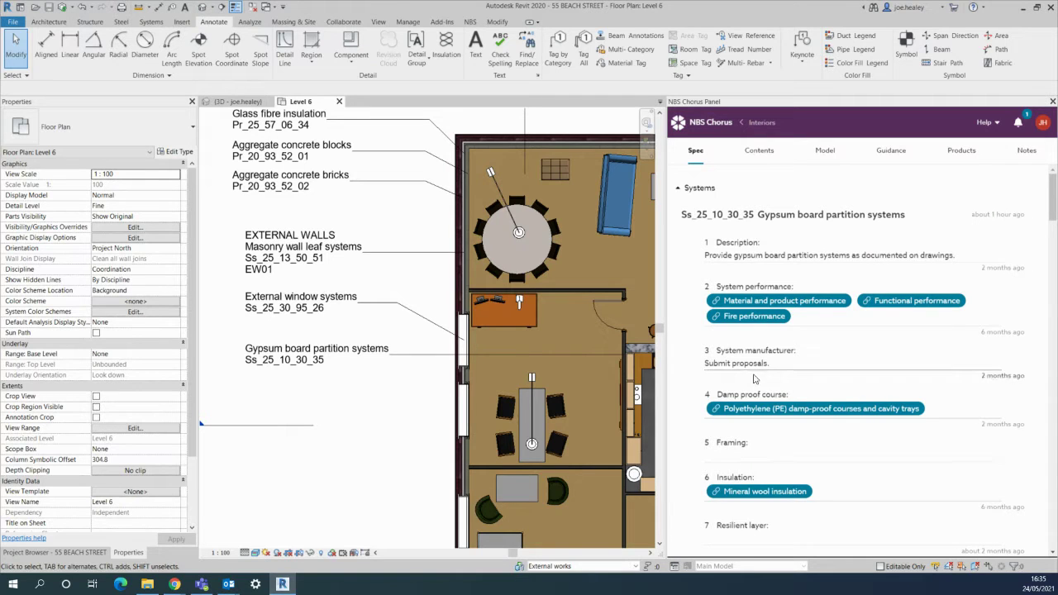
left_click(769, 252)
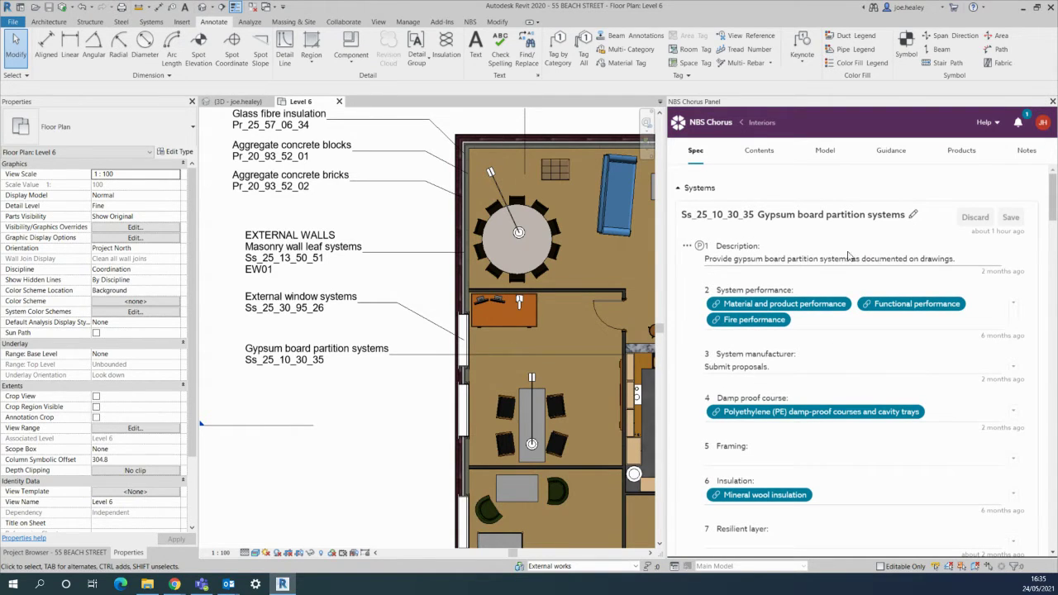
Step: Give the Gypsum board partition systems clause the prefix INTERNAL WALLS and the suffix IW01, and save it
left_click(913, 214)
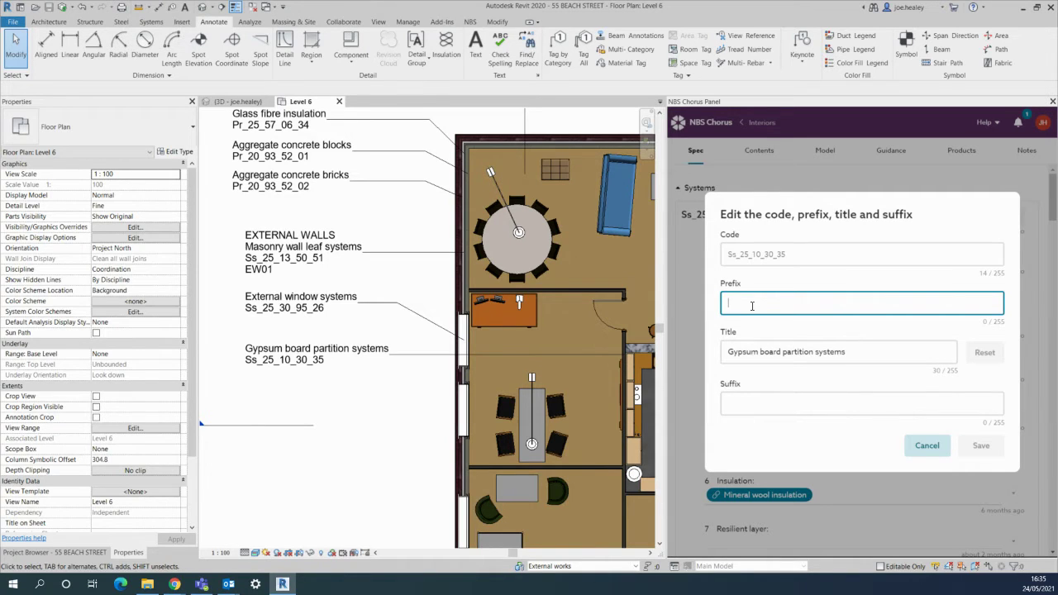
type("INTERNAL WALLS")
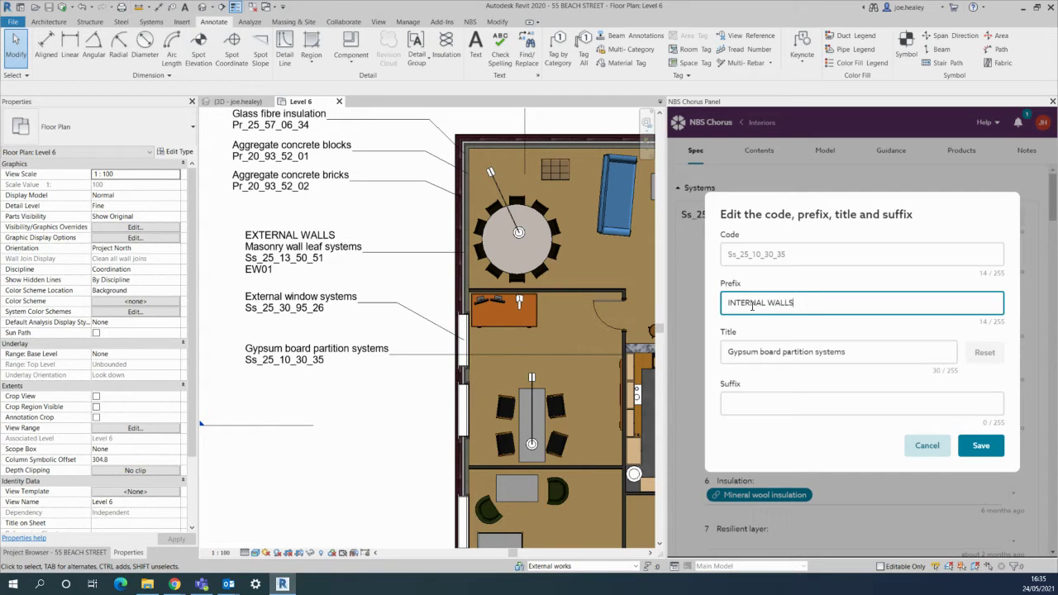
key("Tab")
key("Tab")
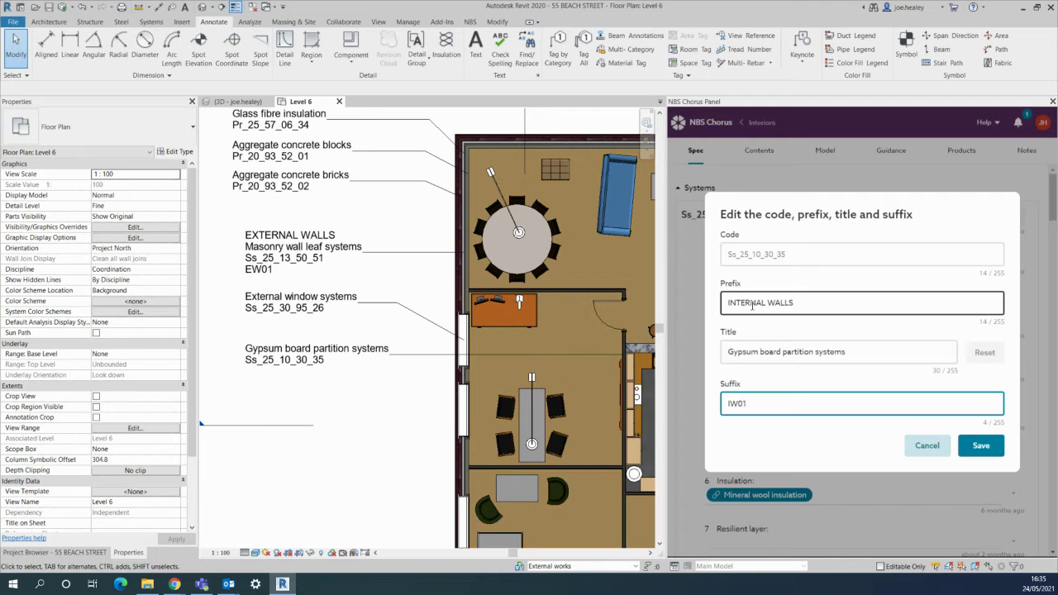
left_click(980, 445)
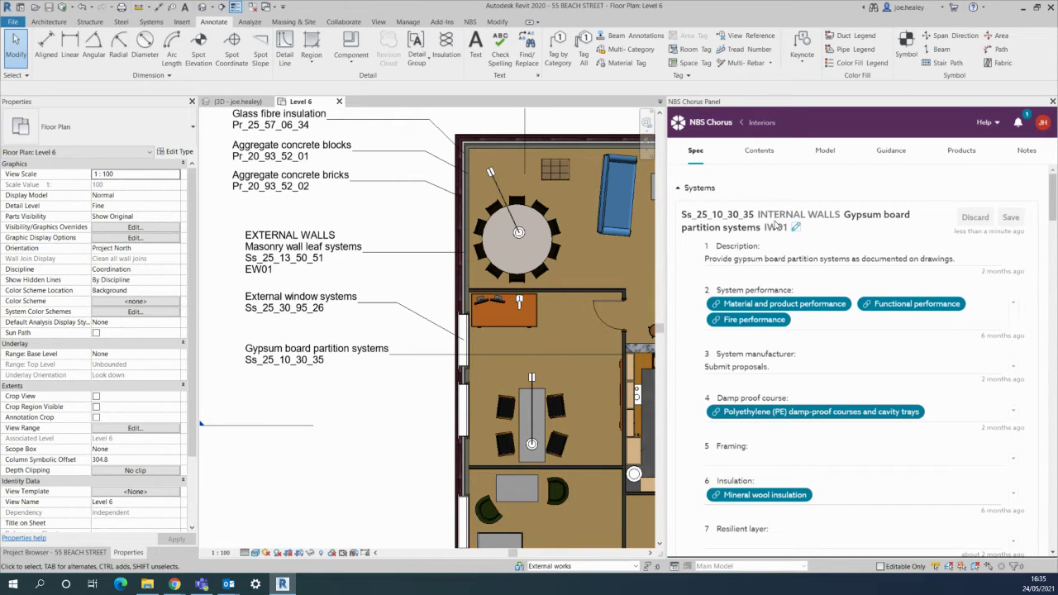
Step: Resolve the model issue warning for the Basic Wall partition type by updating its parameters to match the specification clause
left_click(825, 152)
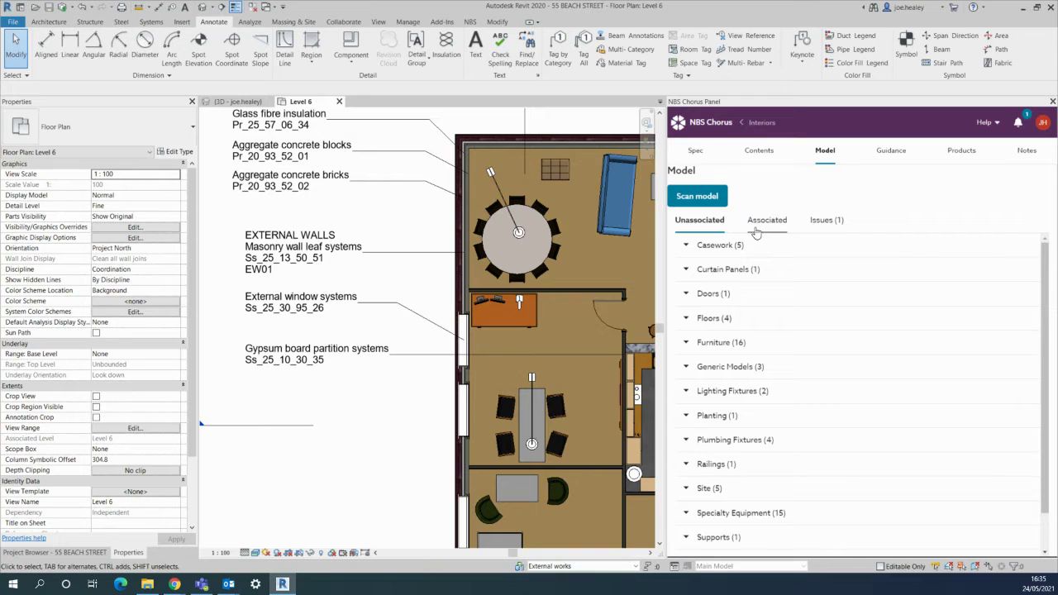
left_click(825, 220)
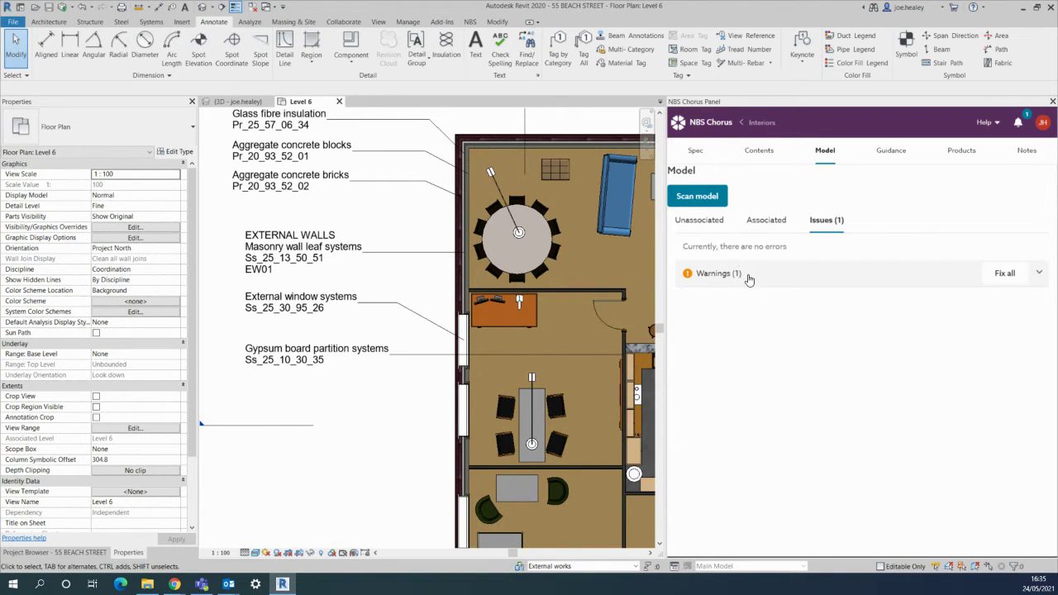
left_click(1037, 278)
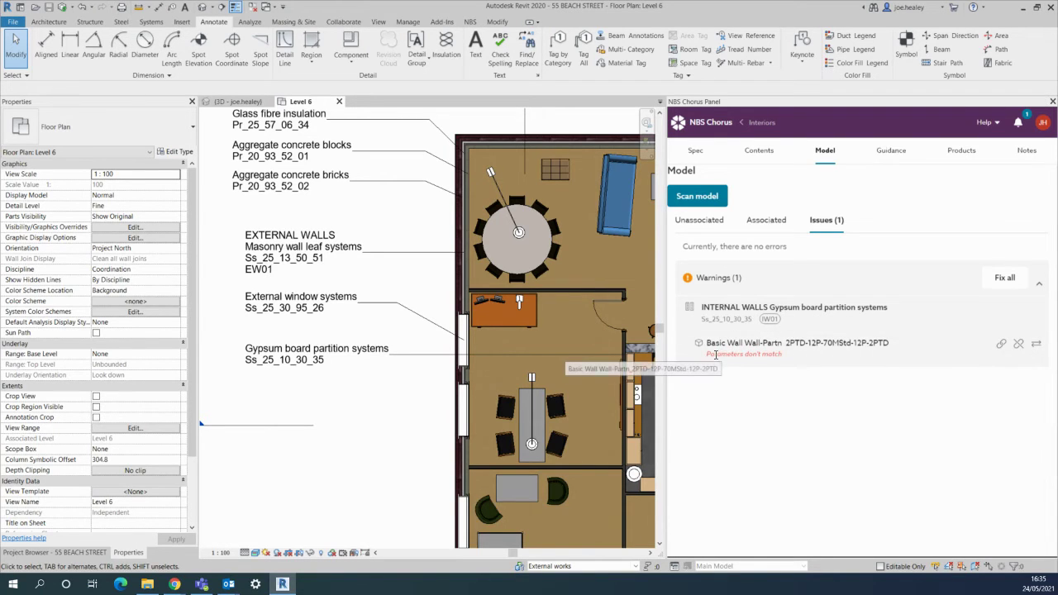
left_click_drag(714, 353, 773, 355)
left_click(775, 383)
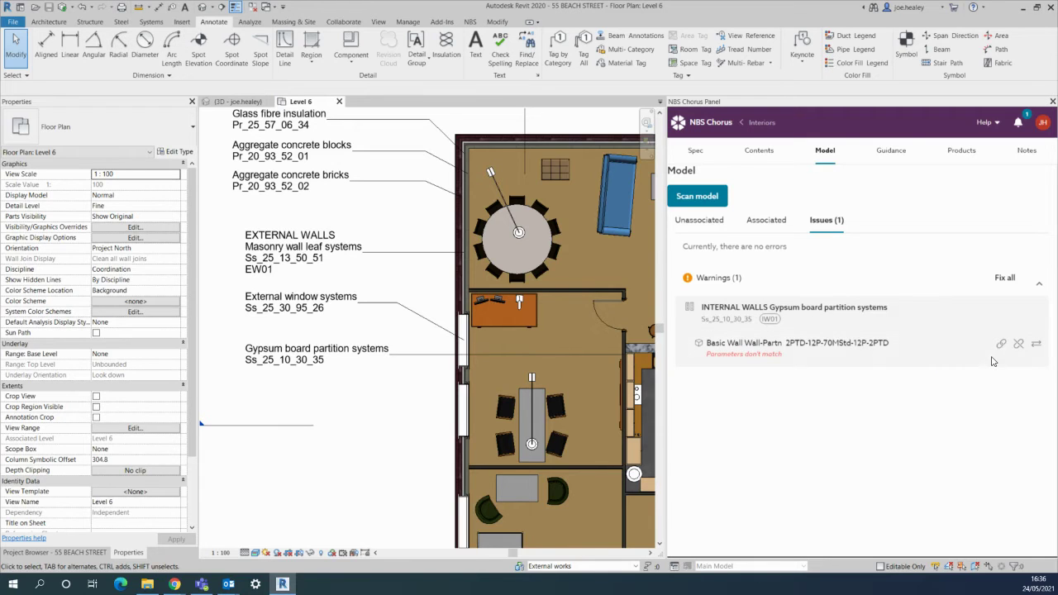
left_click(1002, 346)
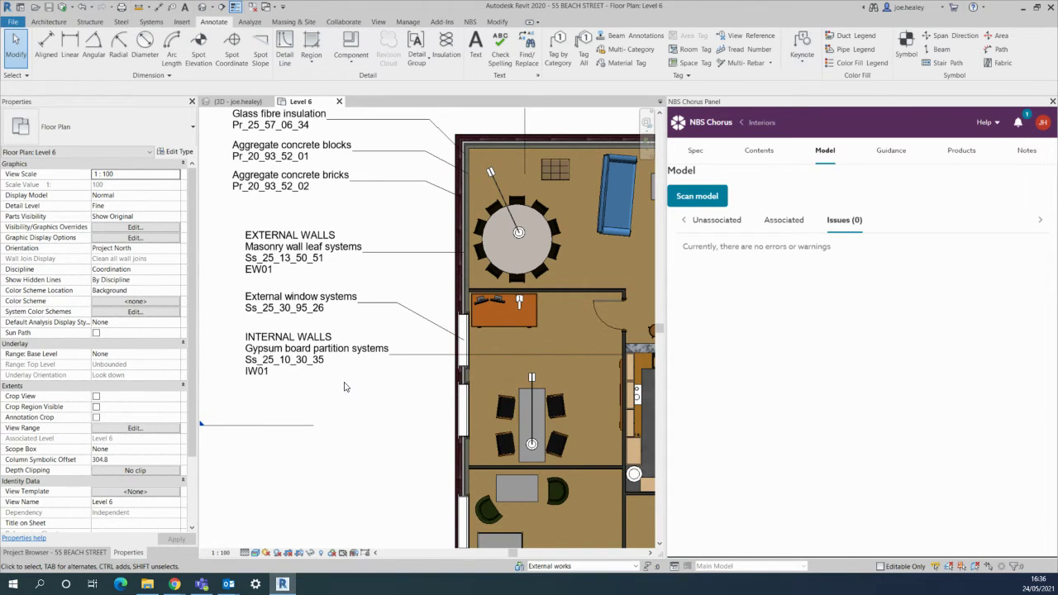
Step: Examine the NBS Chorus prefix, title, code and suffix parameters in the type properties of the internal partition wall
left_click(310, 370)
left_click(582, 370)
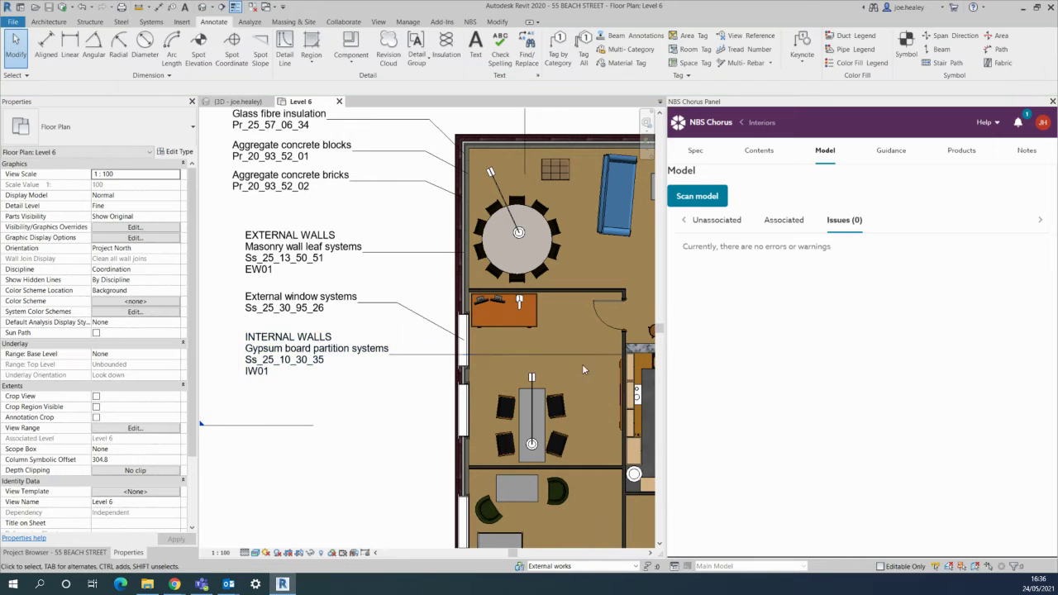
left_click(618, 340)
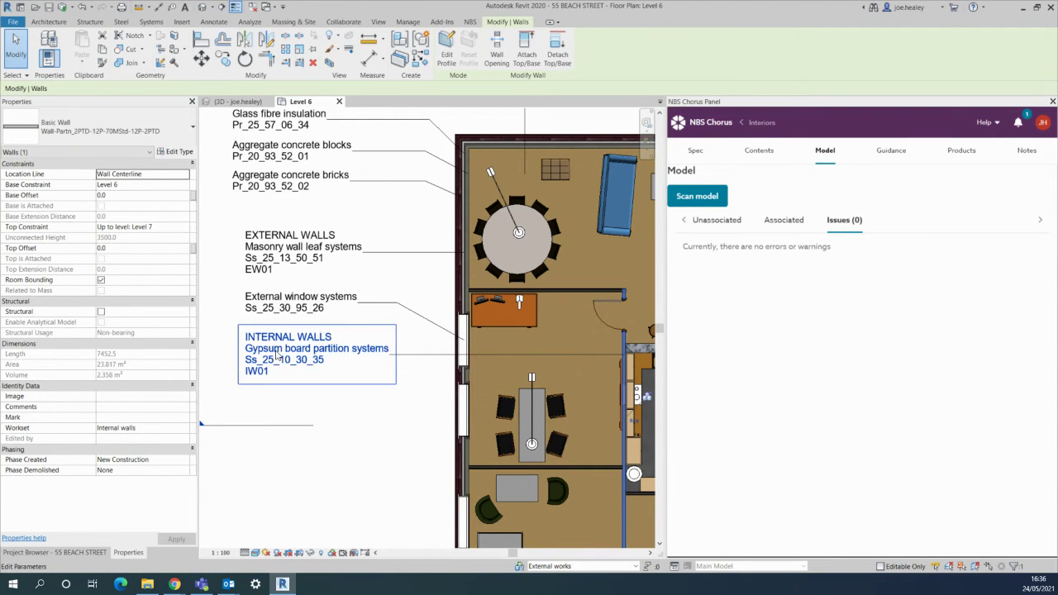
left_click(175, 151)
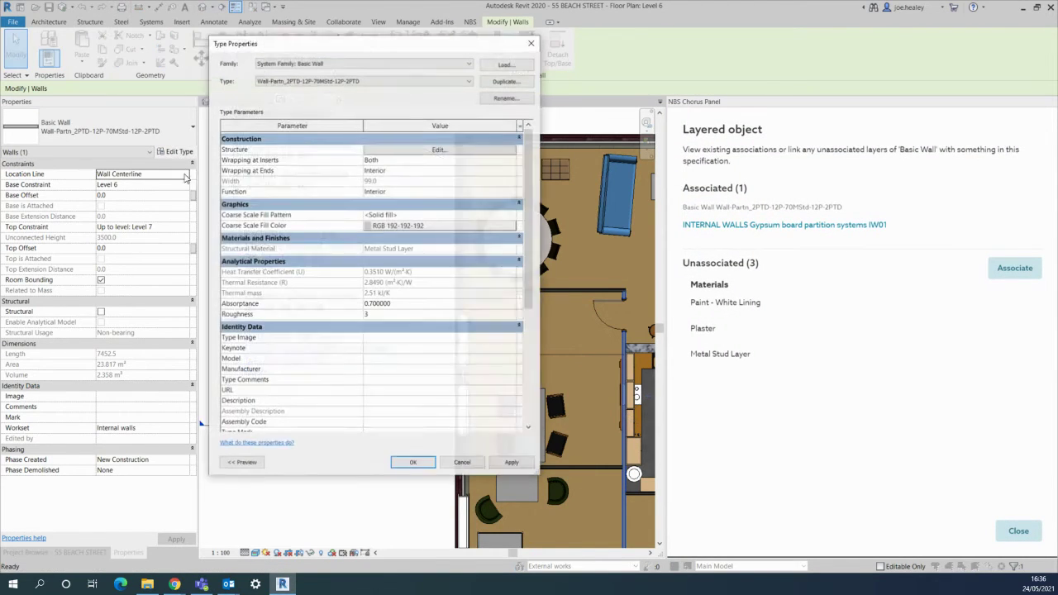
scroll(359, 348, "down", 5)
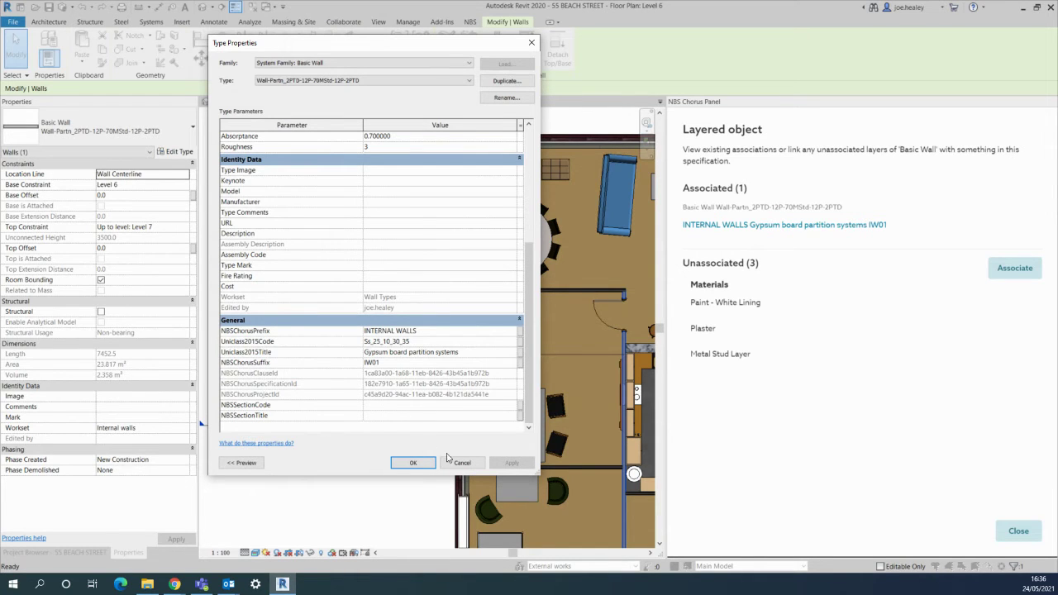
left_click(413, 462)
left_click(349, 432)
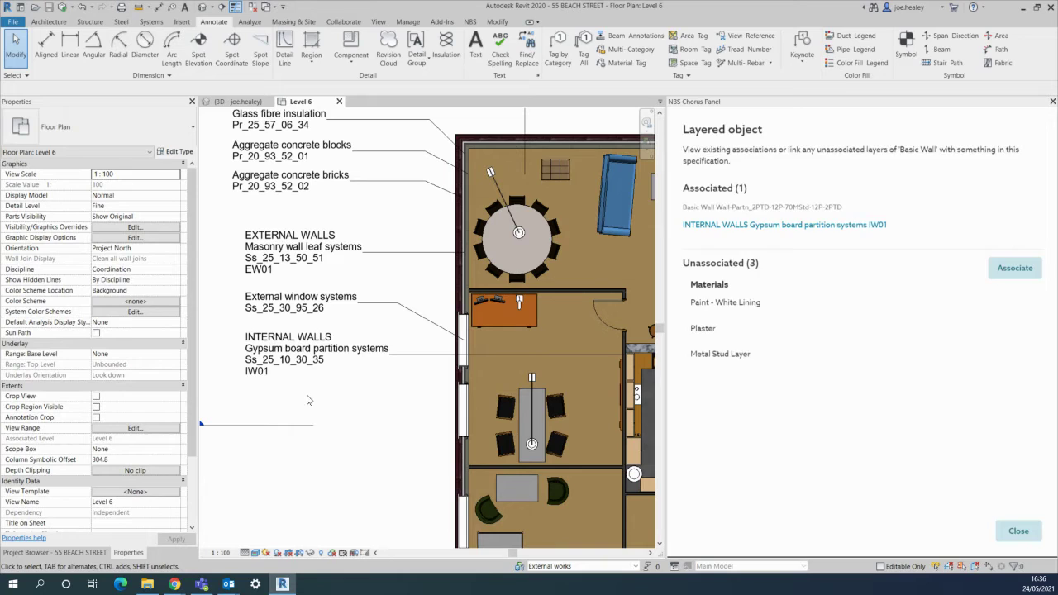
Step: Edit the INTERNAL WALLS tag's family and remove Uniclass2015Title and Uniclass2015Code from its label, keeping only the prefix and suffix
left_click(310, 368)
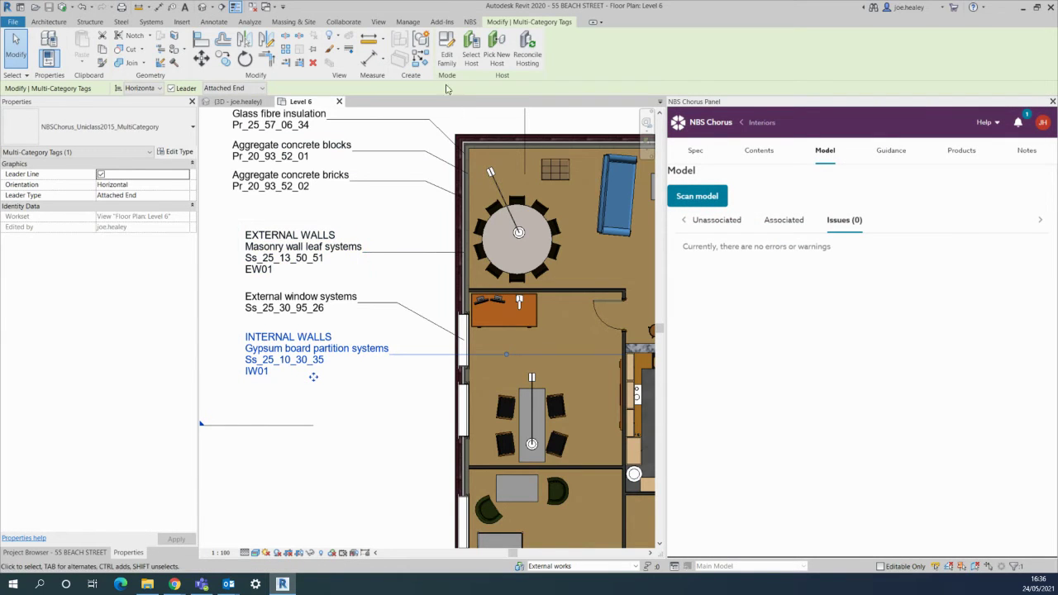
left_click(446, 48)
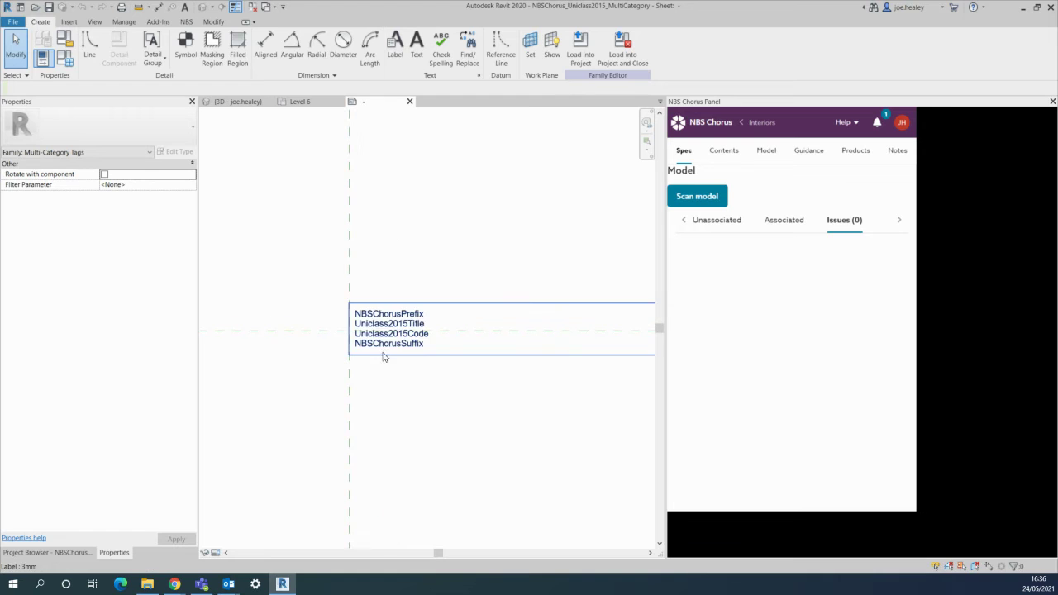
left_click(383, 356)
left_click(381, 43)
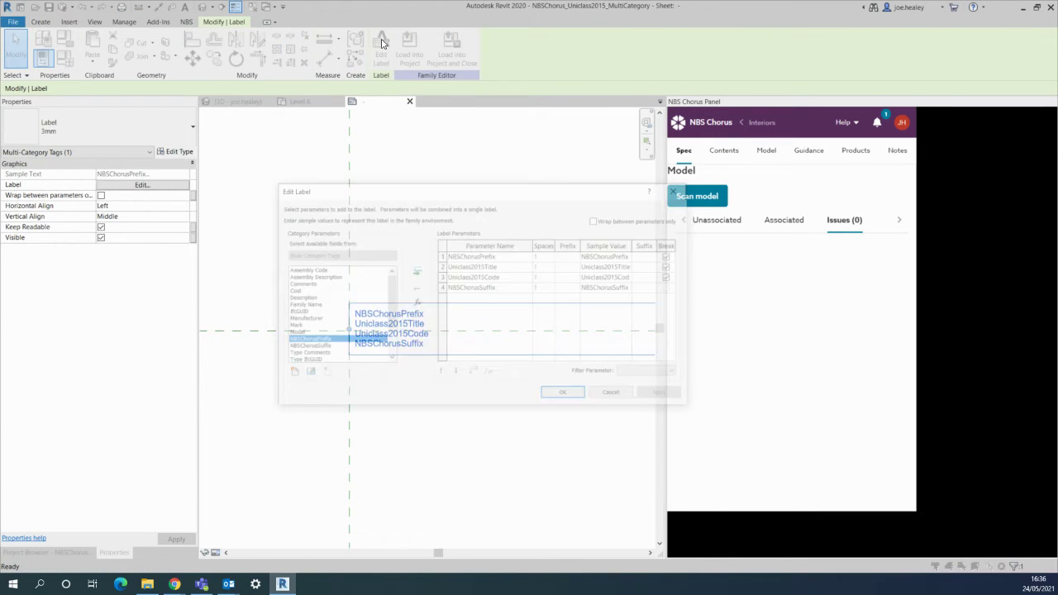
left_click(464, 267)
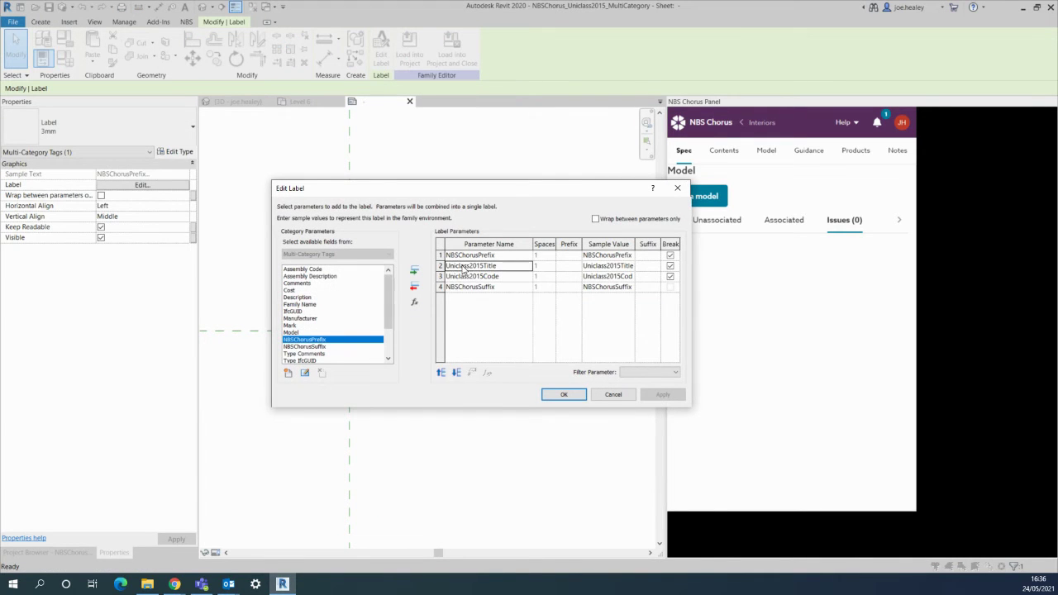
left_click(413, 287)
left_click(413, 287)
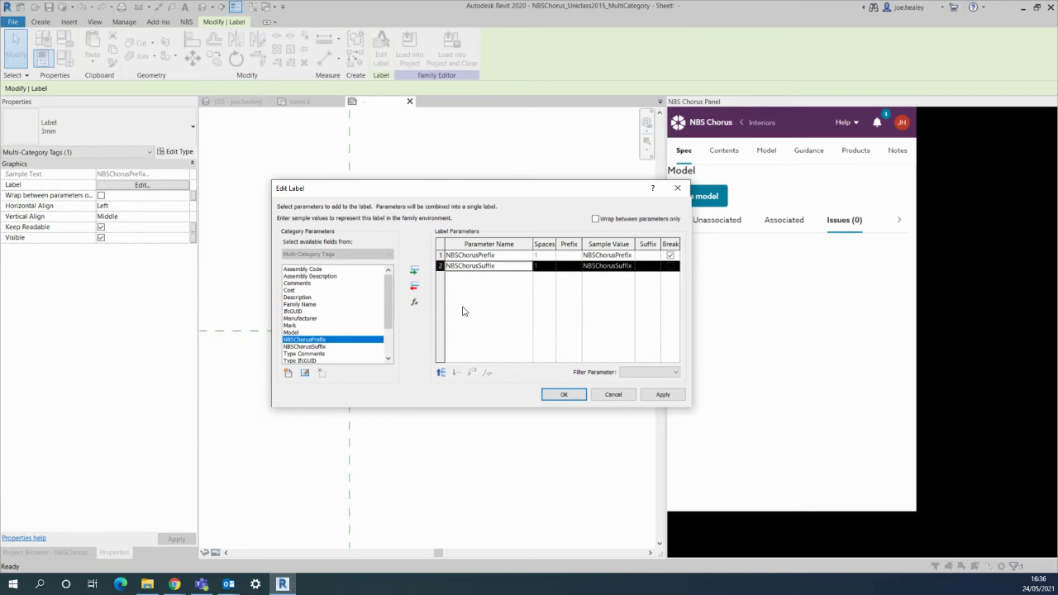
left_click(562, 395)
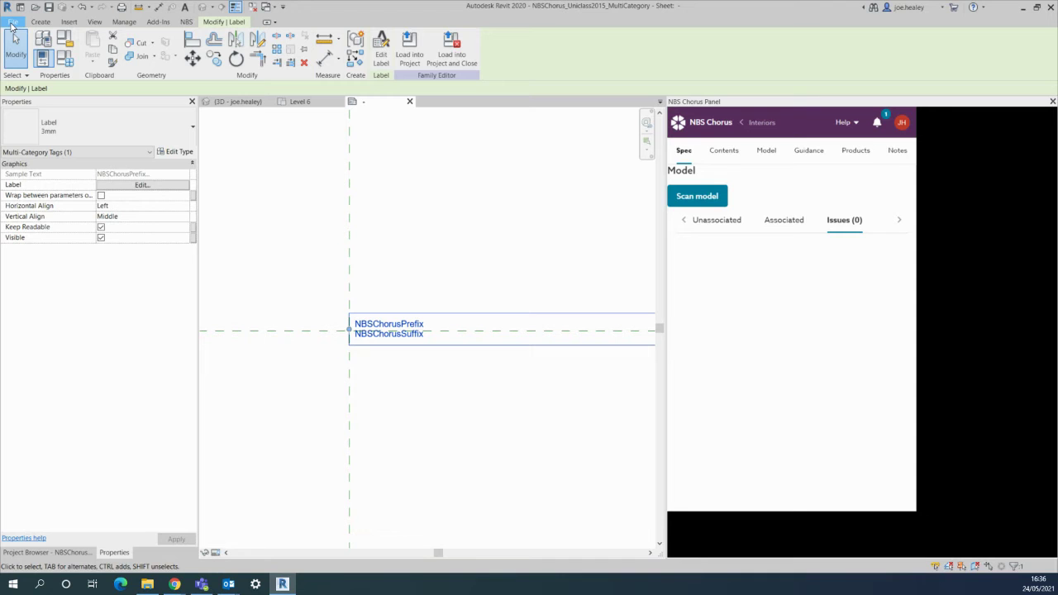
Step: Save the edited tag family as NBSChorus_Uniclass2015_MultiCategory_PrefixSuffix.rfa, replacing the existing file
left_click(12, 23)
mouse_move(39, 175)
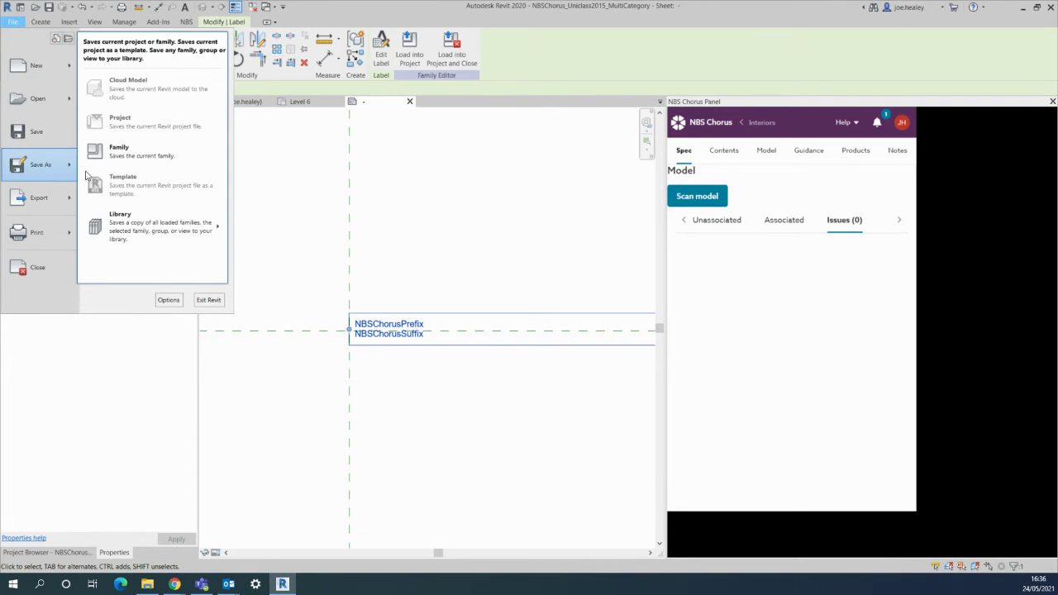
left_click(118, 151)
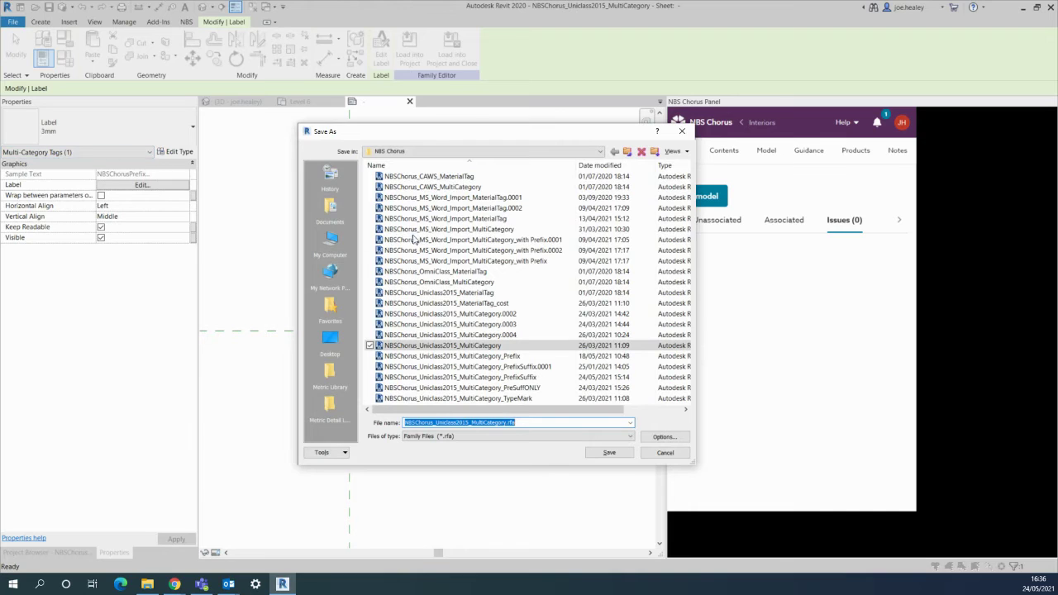
left_click(464, 379)
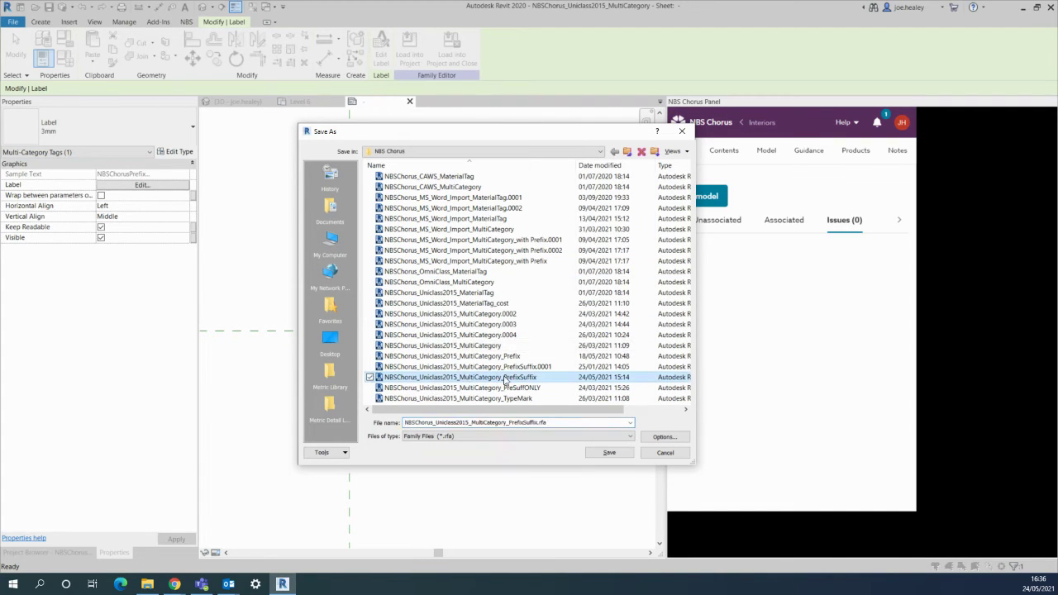
left_click(608, 453)
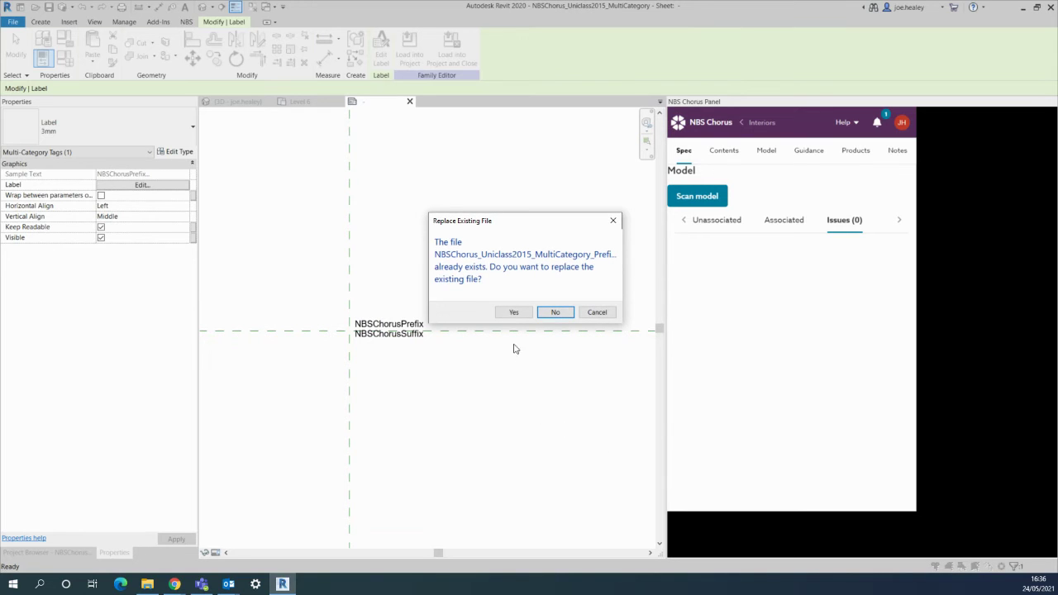
left_click(512, 312)
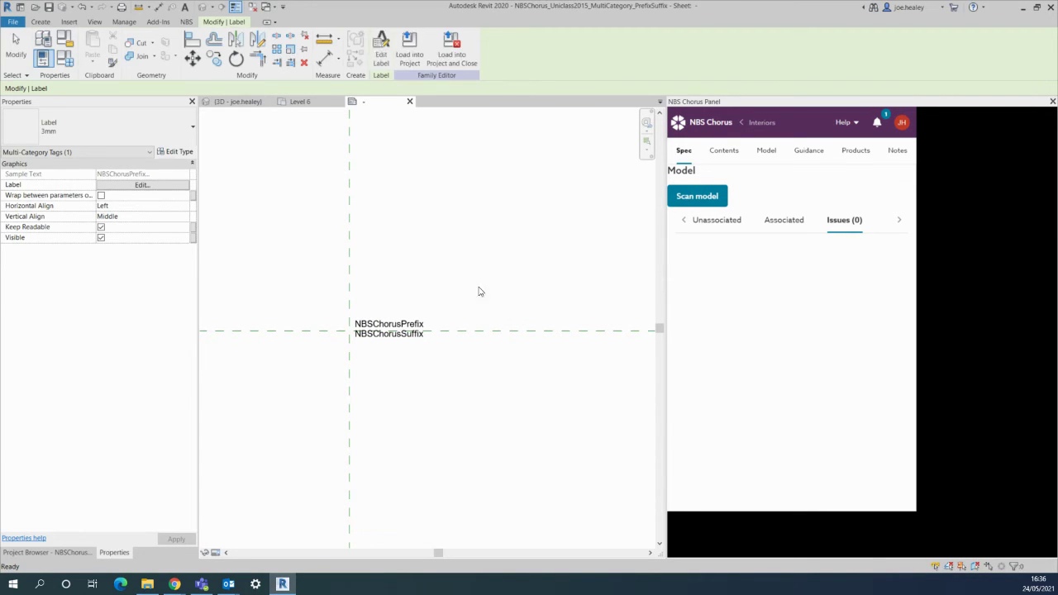
left_click(480, 291)
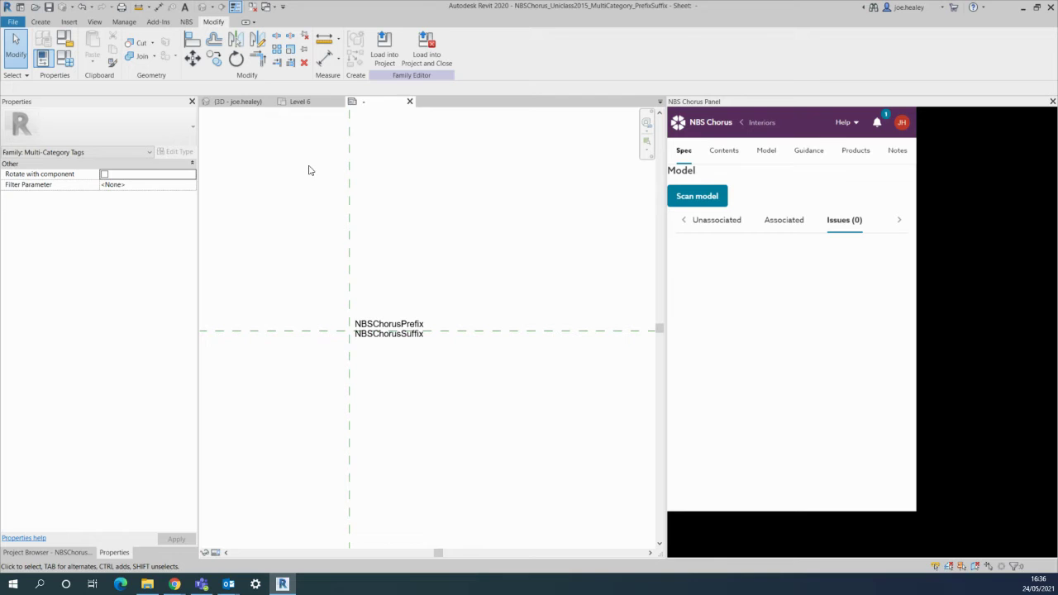
Step: Load the saved tag family into the project and change the INTERNAL WALLS tag to type NBSChorus_Uniclass2015_MultiCategory_PrefixSuffix
left_click(420, 59)
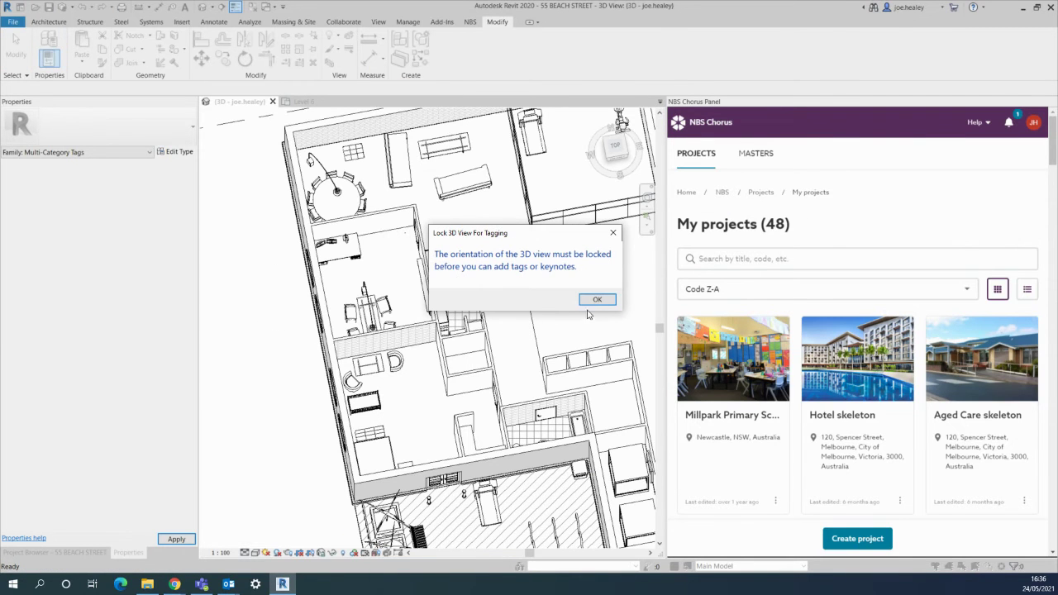
left_click(593, 300)
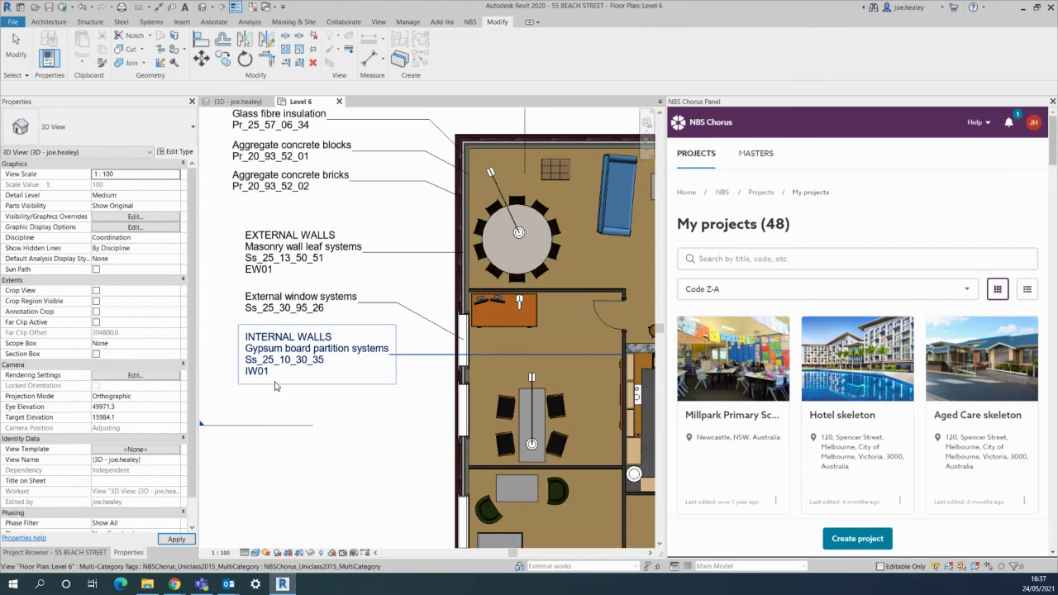
left_click(275, 362)
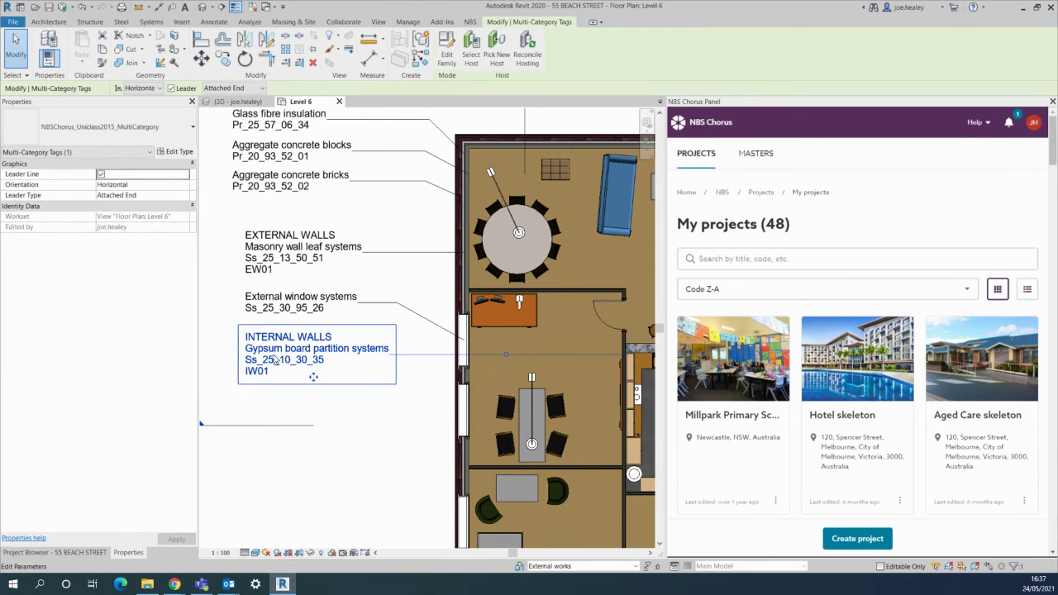
left_click(132, 128)
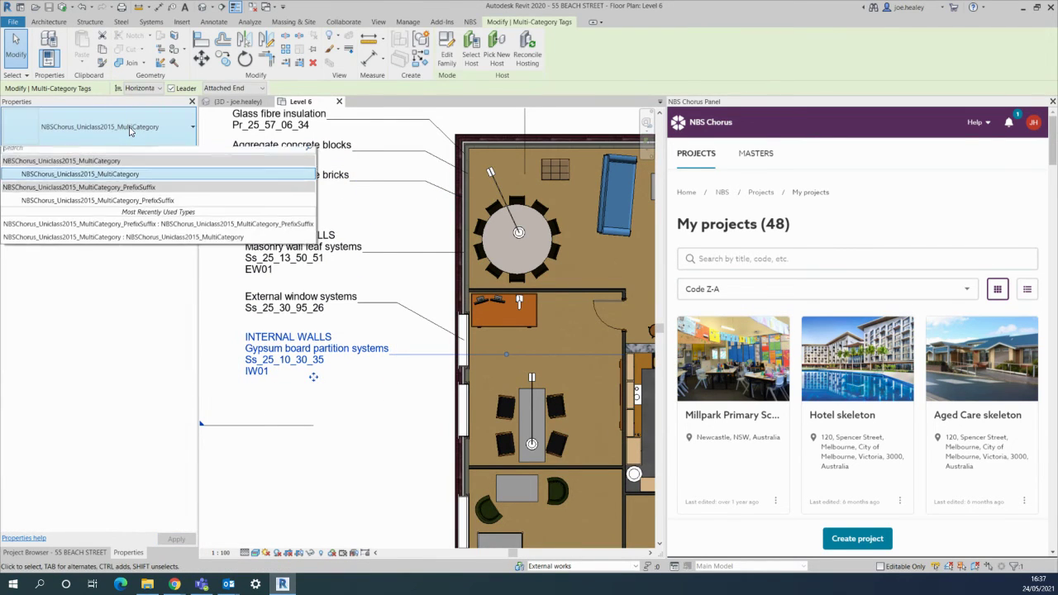
left_click(128, 207)
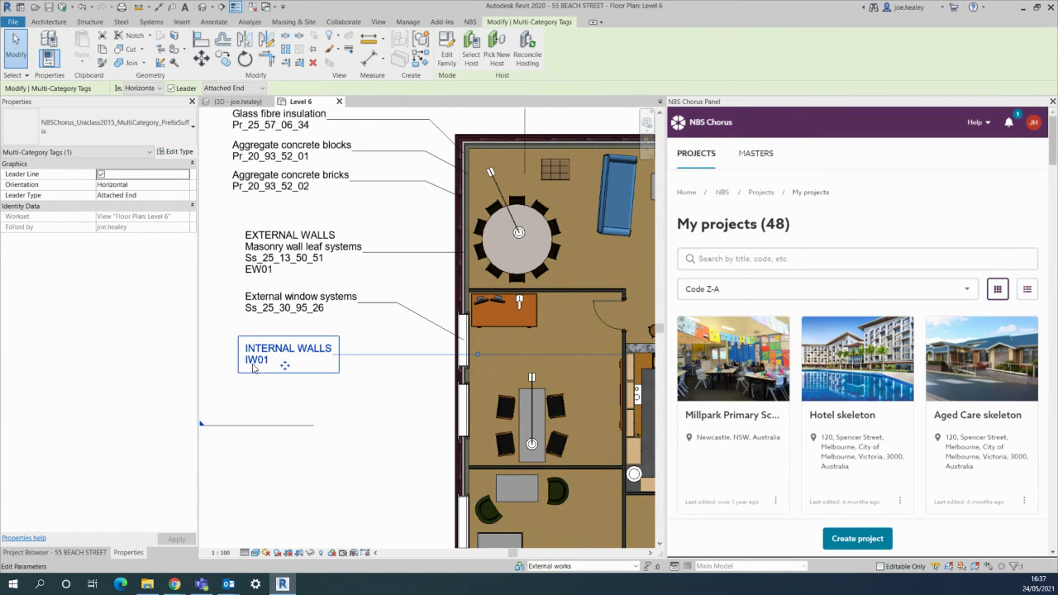
Step: Deselect the tag, find the 55 Beach Street project in NBS Chorus by searching for "55", and open its Interiors specification
left_click(268, 387)
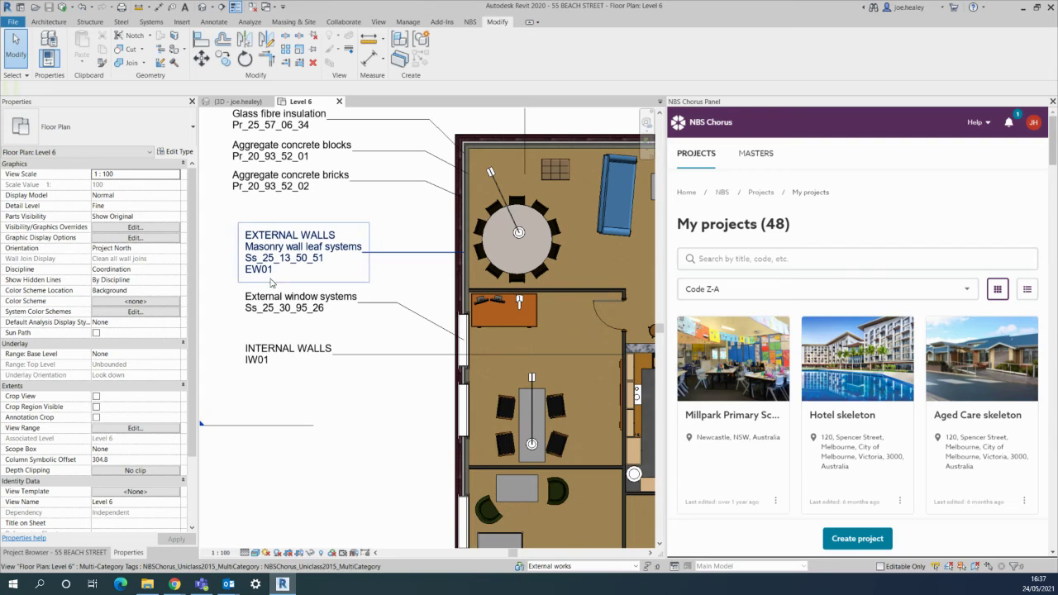
left_click(748, 259)
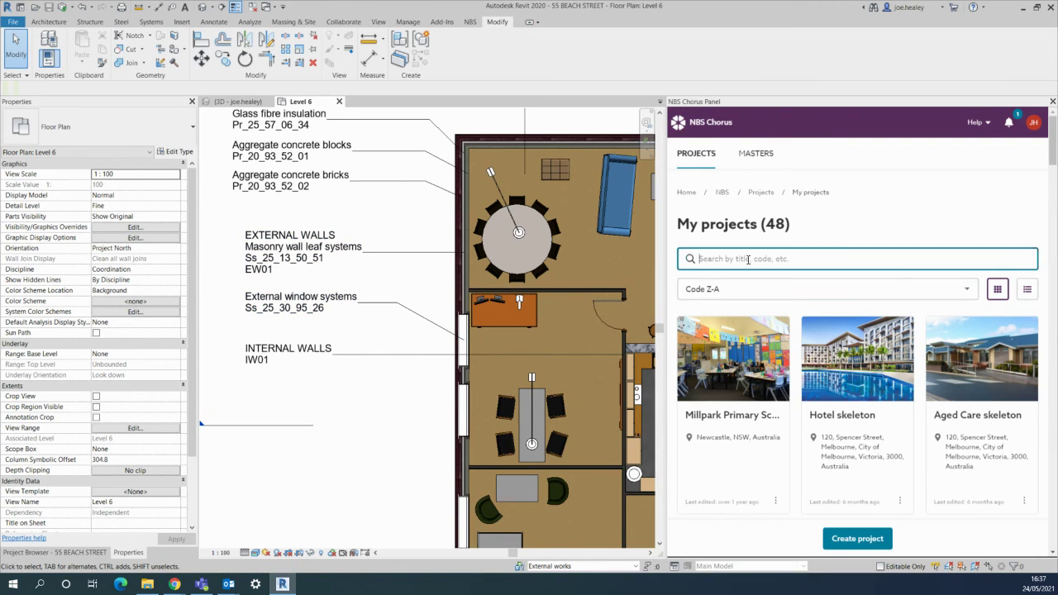
type("55")
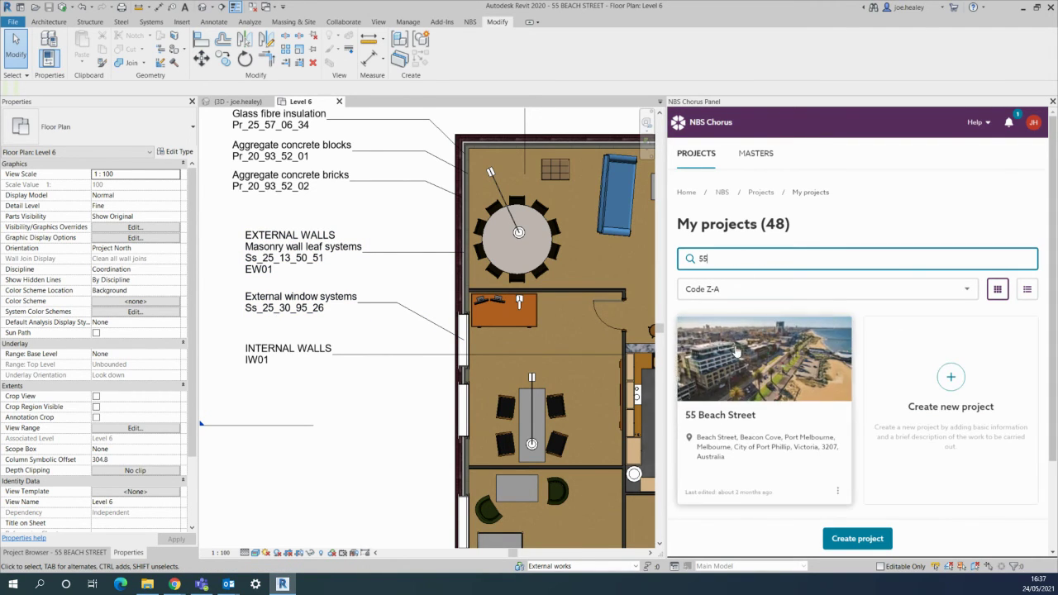
left_click(747, 368)
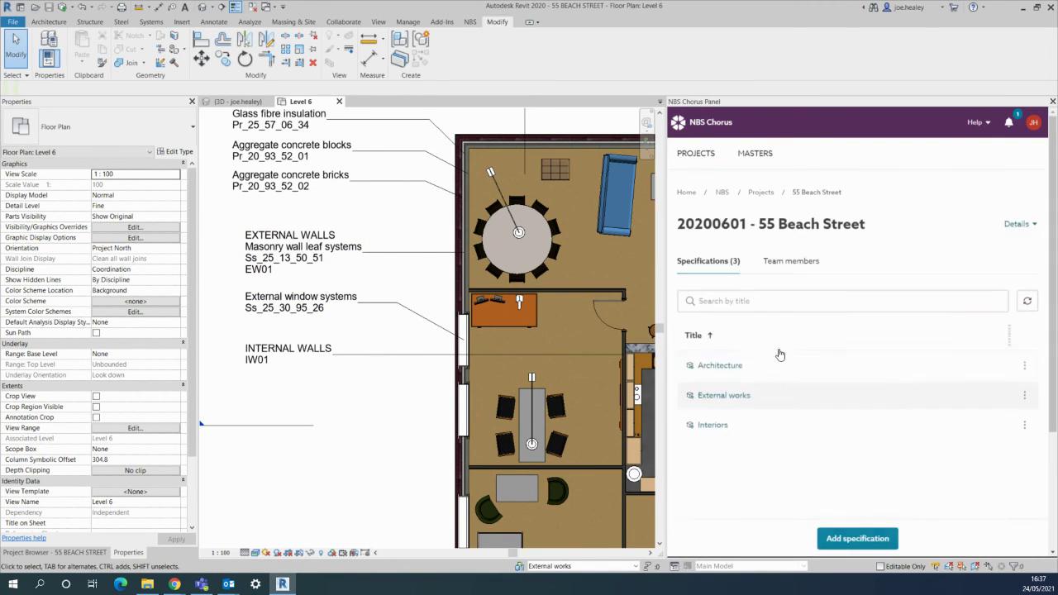
left_click(716, 428)
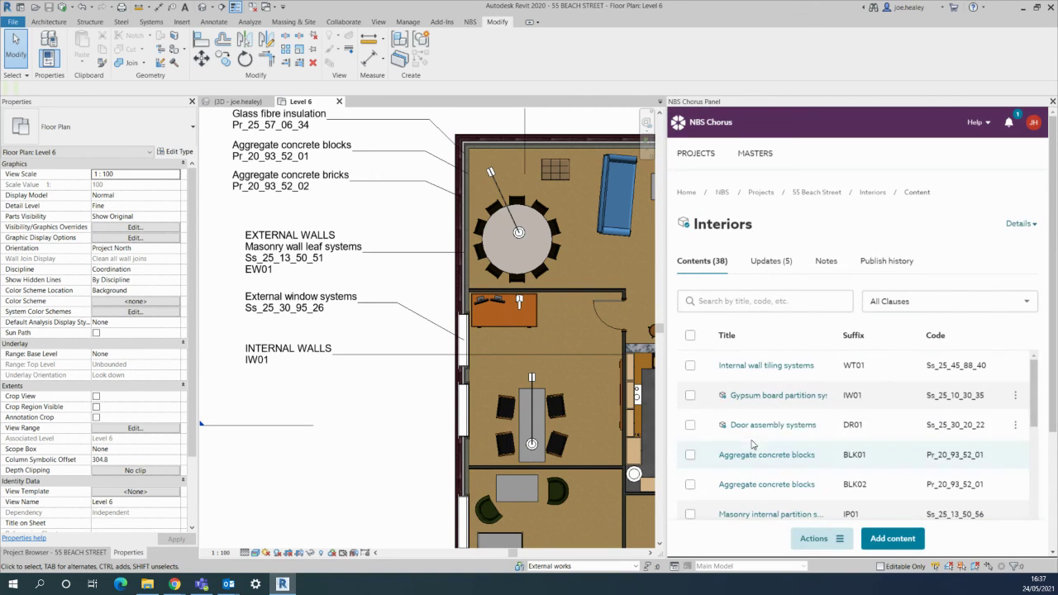
Step: Search the Interiors specification's clauses for "gyp" and check the model association marker of the gypsum board partition system clause
left_click(808, 302)
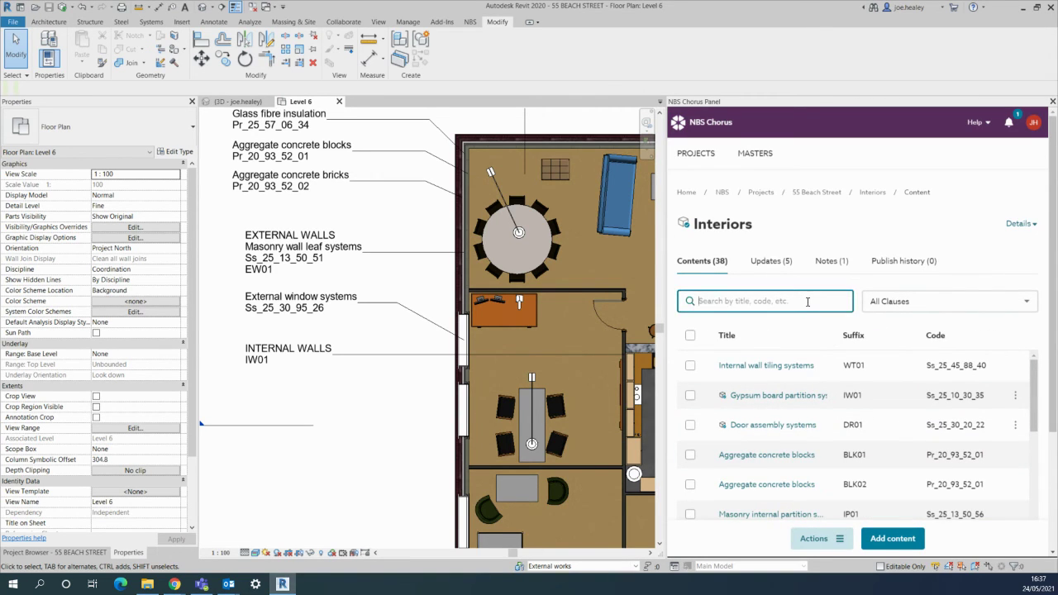
type("gyp")
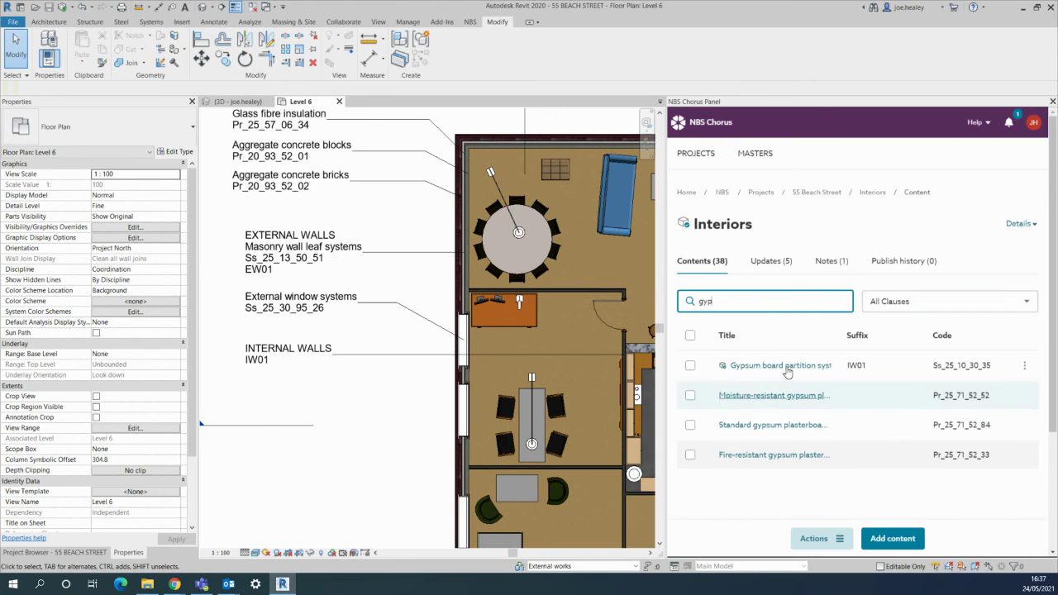
mouse_move(722, 370)
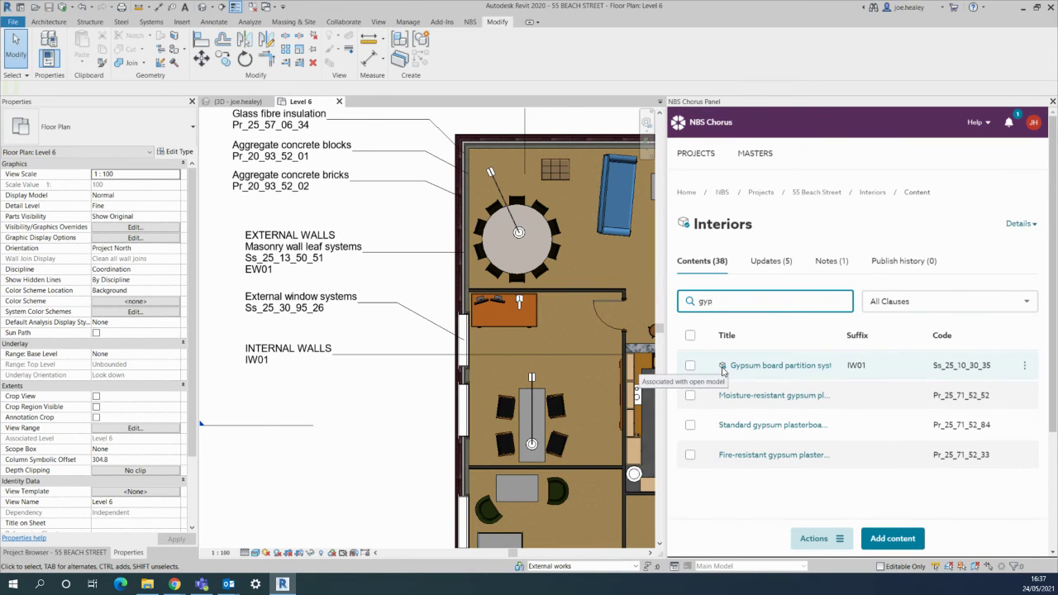